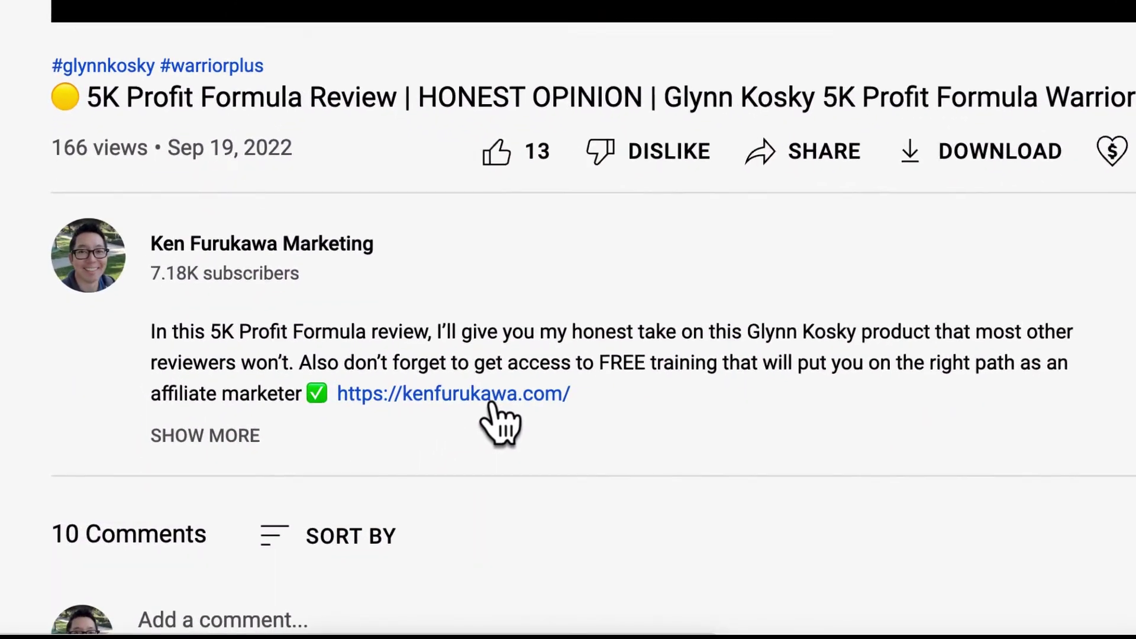
Open the description's training link and submit the opt-in form with your name, e-mail and consent.
{"action": "left_click", "coordinate": [490, 403]}
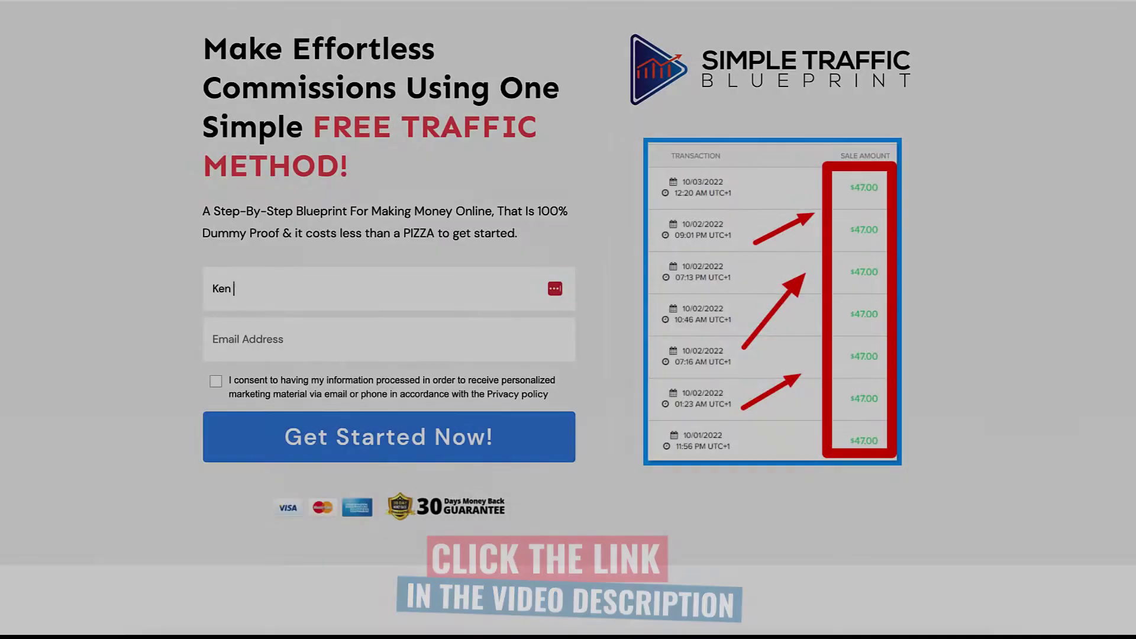
{"action": "type", "text": "Furukawa"}
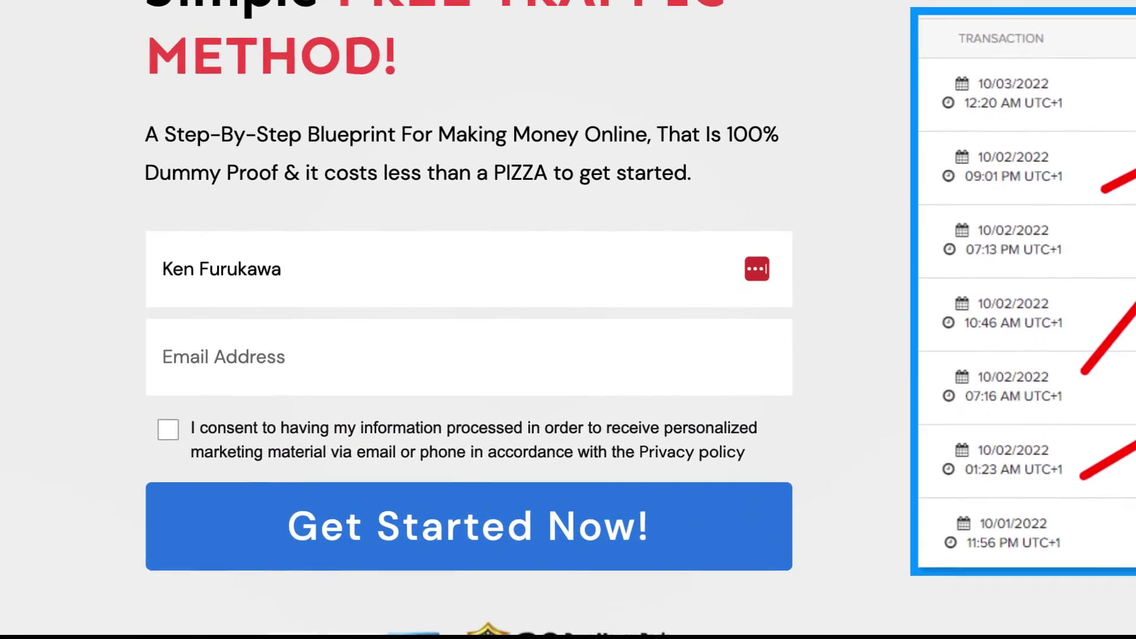
{"action": "left_click", "coordinate": [283, 344]}
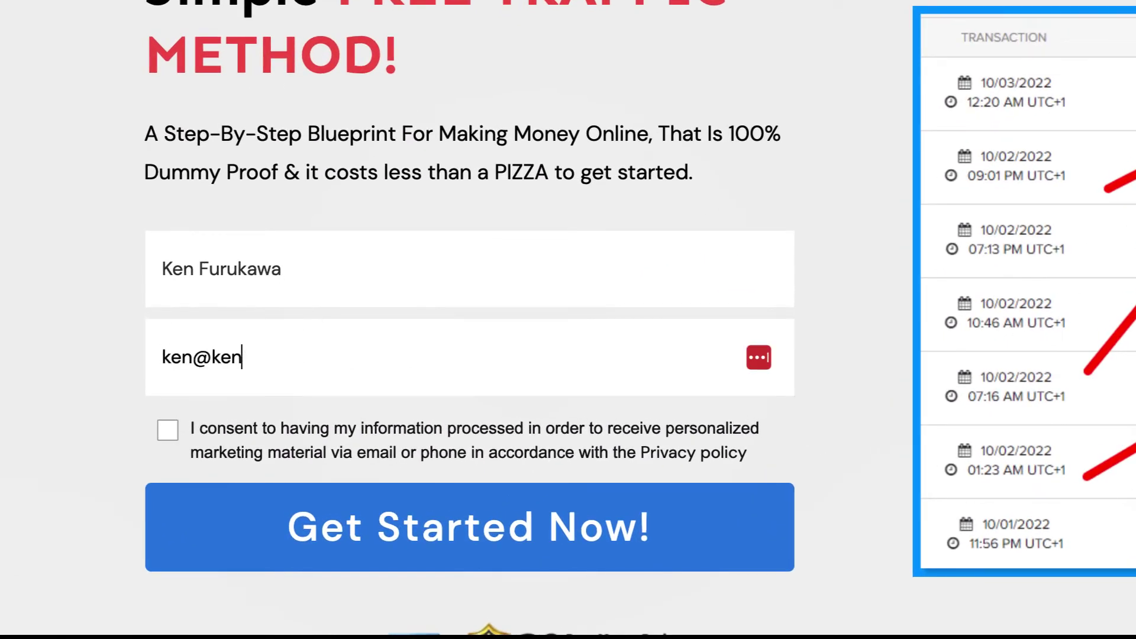
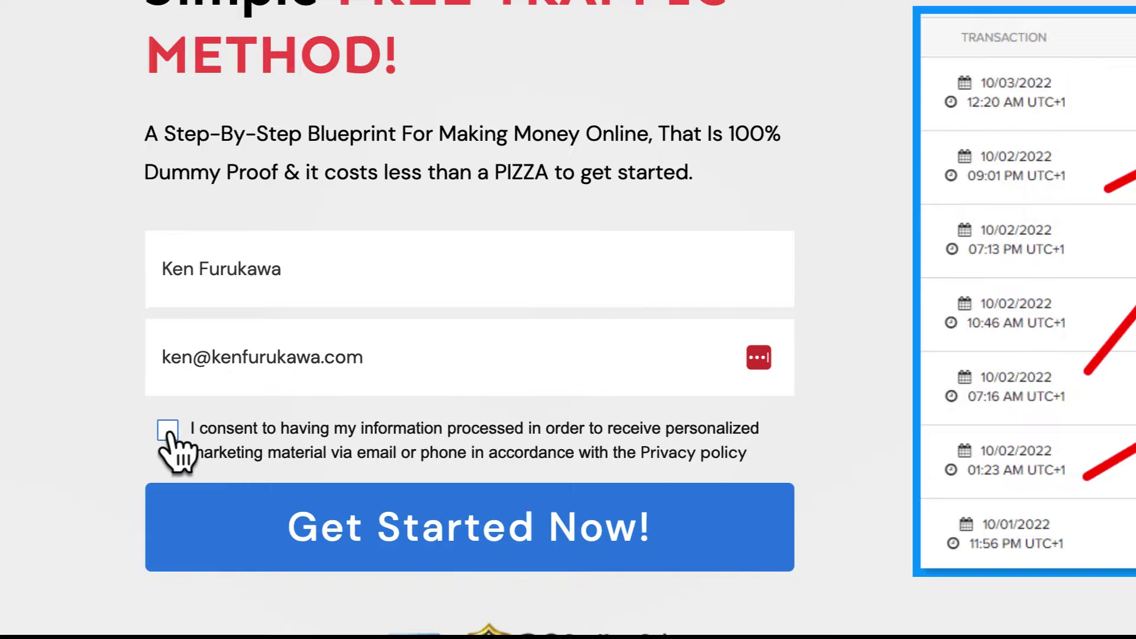
{"action": "left_click", "coordinate": [167, 430]}
{"action": "left_click", "coordinate": [597, 530]}
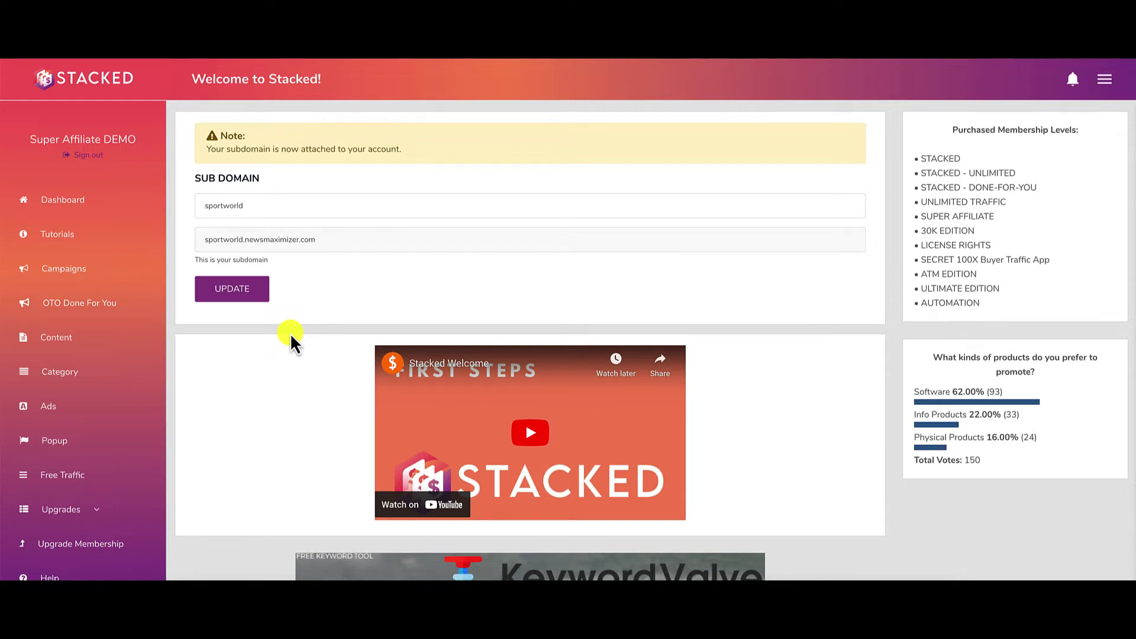
Switch to the YouTube search results for 'stacked reveiw'.
{"action": "left_click", "coordinate": [941, 59]}
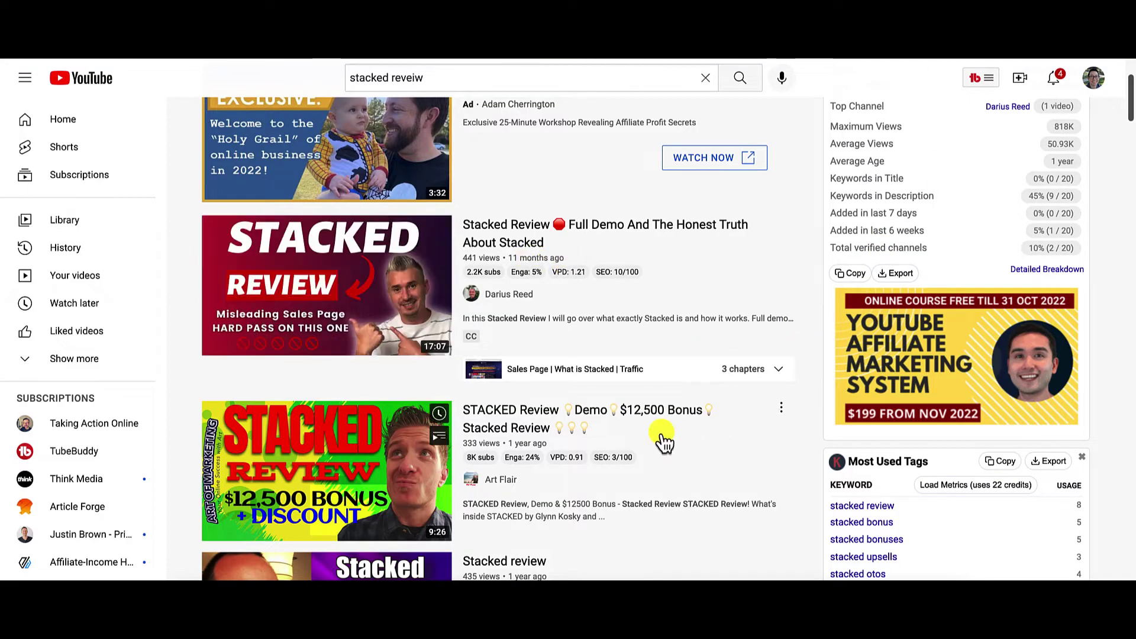
Look over the Stacked review videos listed in the search results.
{"action": "mouse_move", "coordinate": [515, 455]}
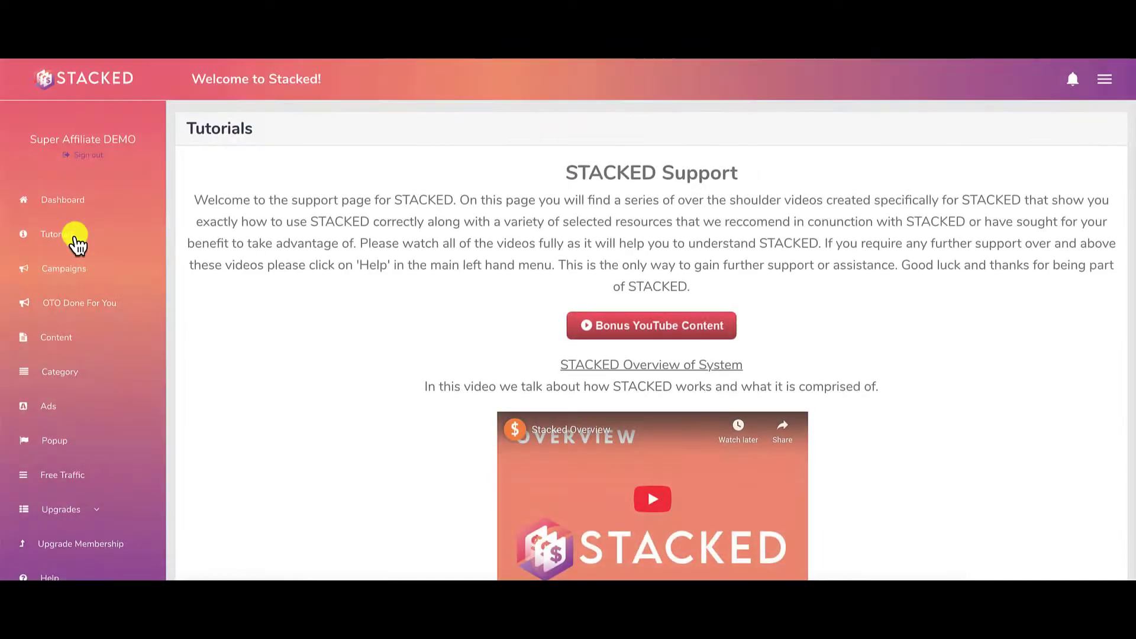
Scroll down the Tutorials page's videos and offer buttons, then back up.
{"action": "scroll", "coordinate": [399, 282], "scroll_direction": "down", "scroll_amount": 7}
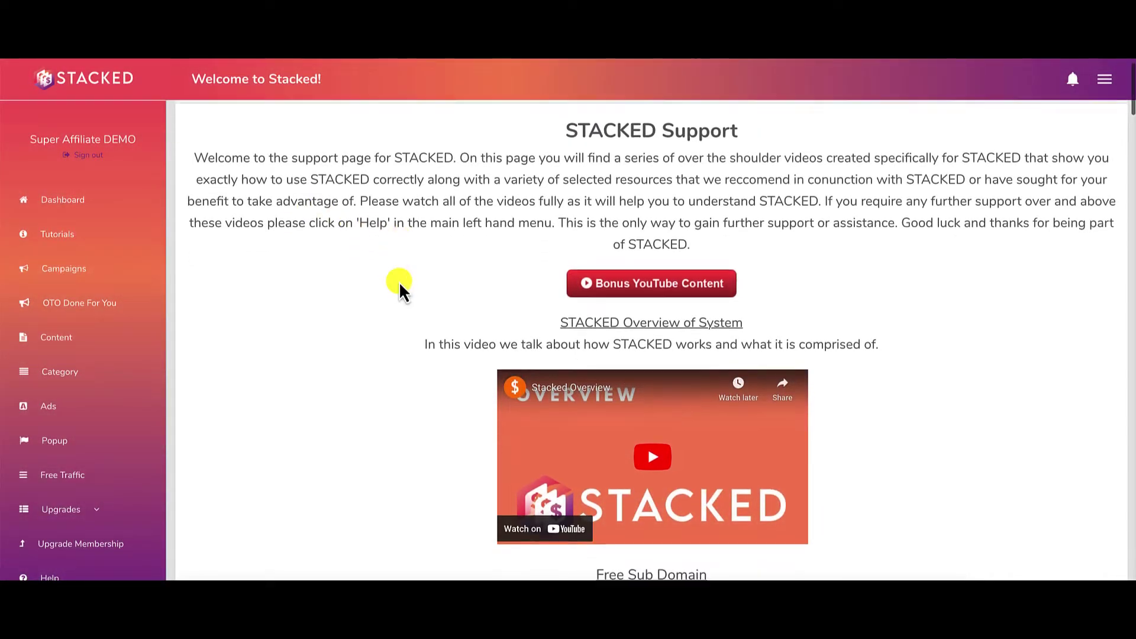
{"action": "scroll", "coordinate": [398, 282], "scroll_direction": "down", "scroll_amount": 6}
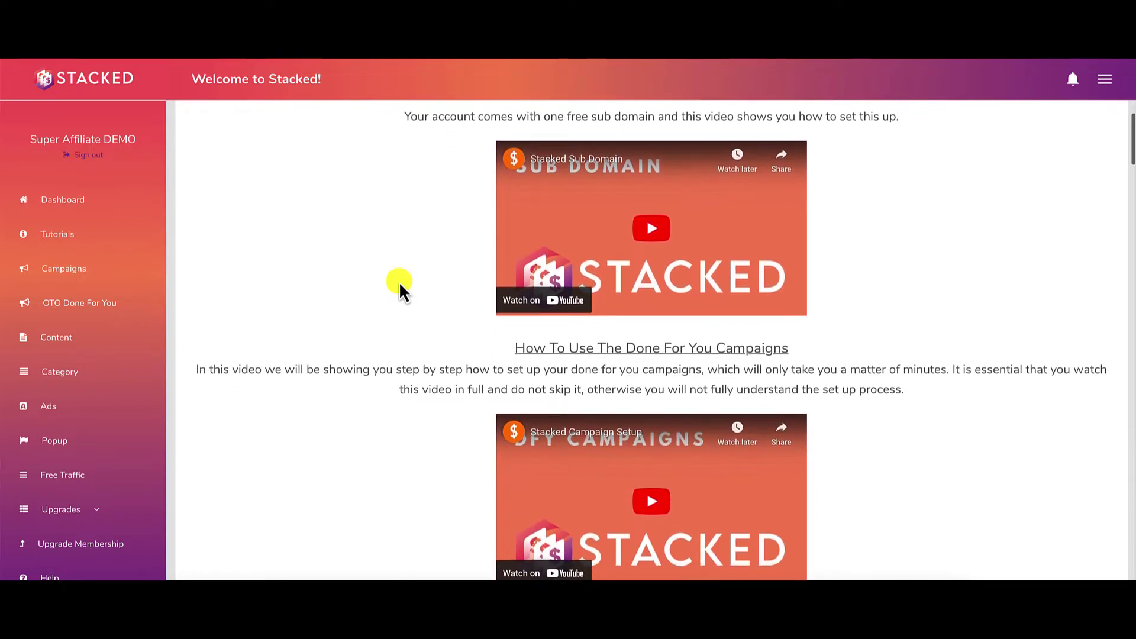
{"action": "scroll", "coordinate": [399, 282], "scroll_direction": "down", "scroll_amount": 3}
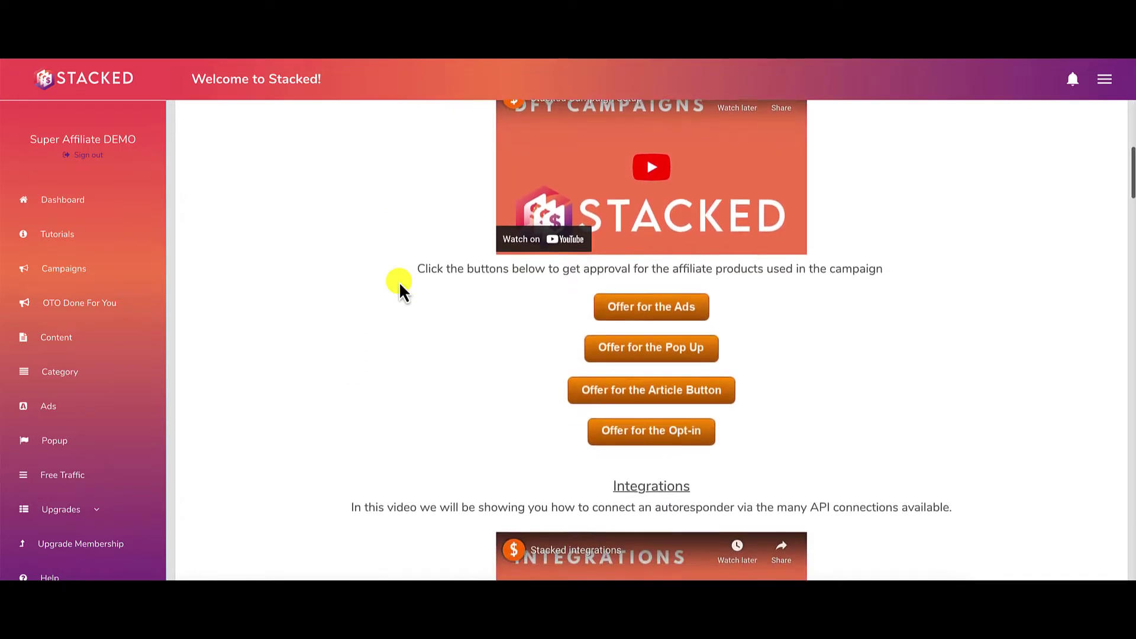
{"action": "scroll", "coordinate": [399, 281], "scroll_direction": "up", "scroll_amount": 5}
{"action": "scroll", "coordinate": [399, 282], "scroll_direction": "up", "scroll_amount": 12}
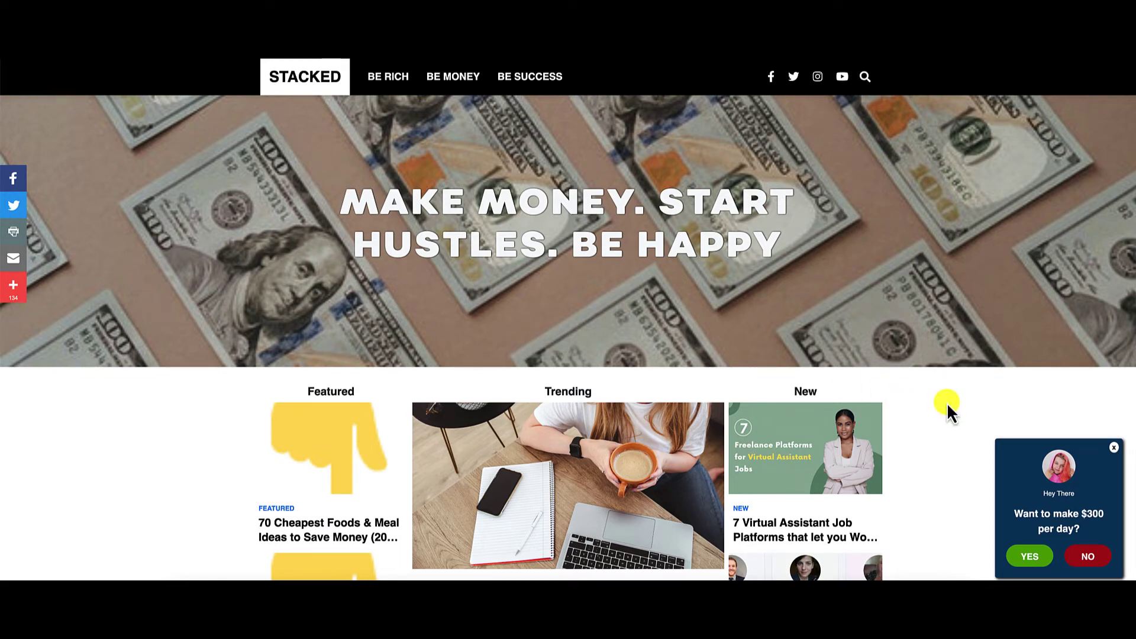
Scroll down the blog homepage's Featured, Trending and New article grid, then back to the banner.
{"action": "scroll", "coordinate": [948, 408], "scroll_direction": "down", "scroll_amount": 5}
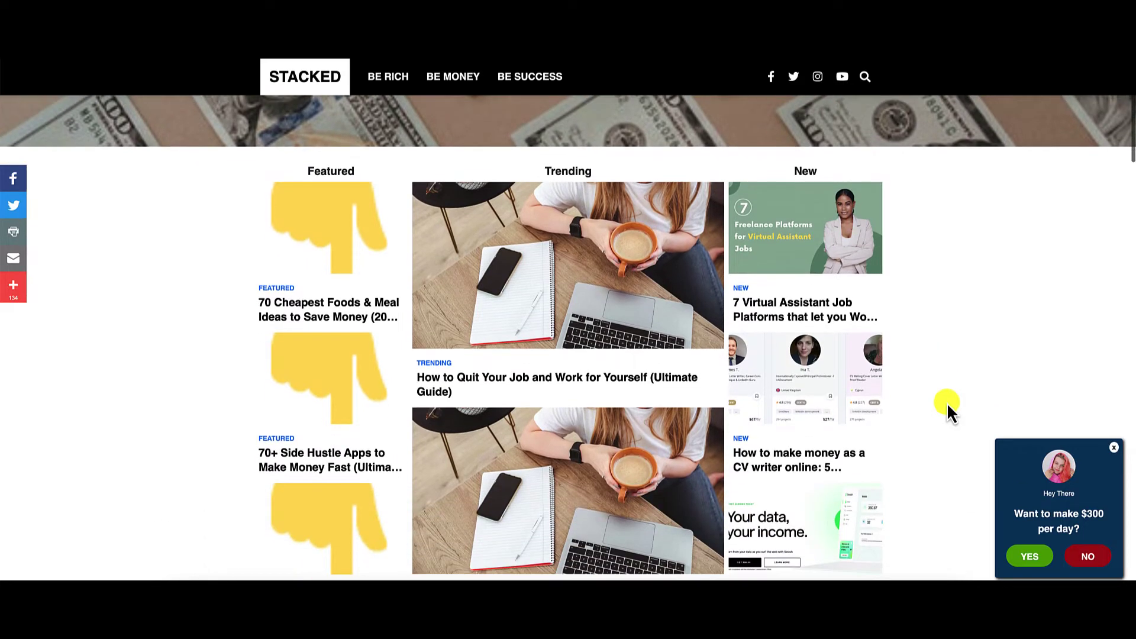
{"action": "scroll", "coordinate": [948, 408], "scroll_direction": "down", "scroll_amount": 2}
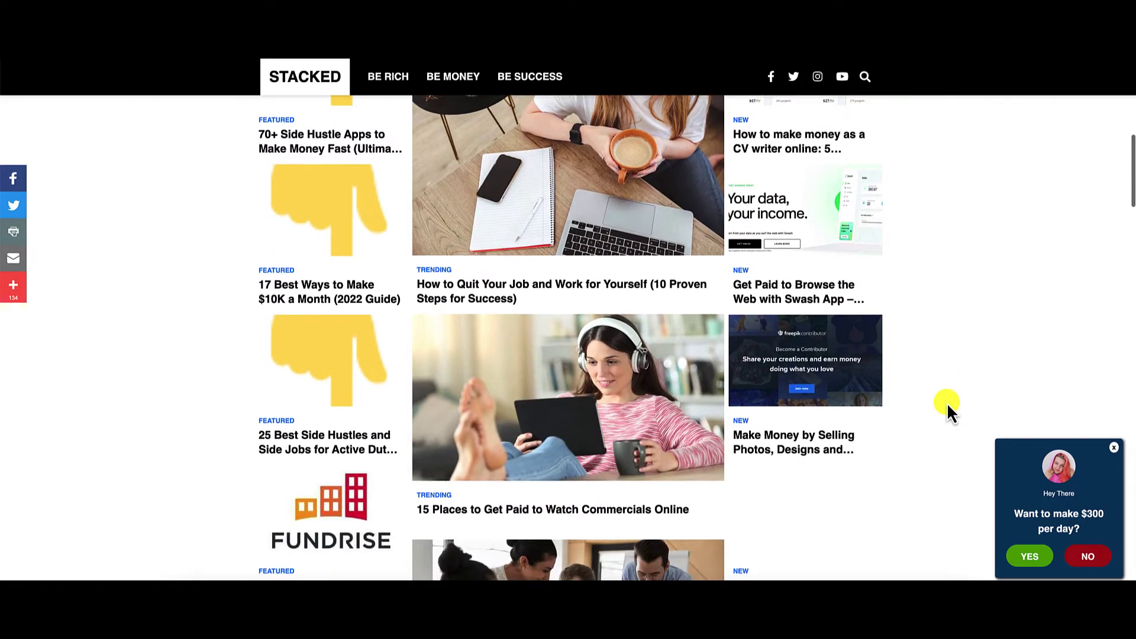
{"action": "scroll", "coordinate": [947, 408], "scroll_direction": "down", "scroll_amount": 2}
{"action": "scroll", "coordinate": [947, 408], "scroll_direction": "down", "scroll_amount": 10}
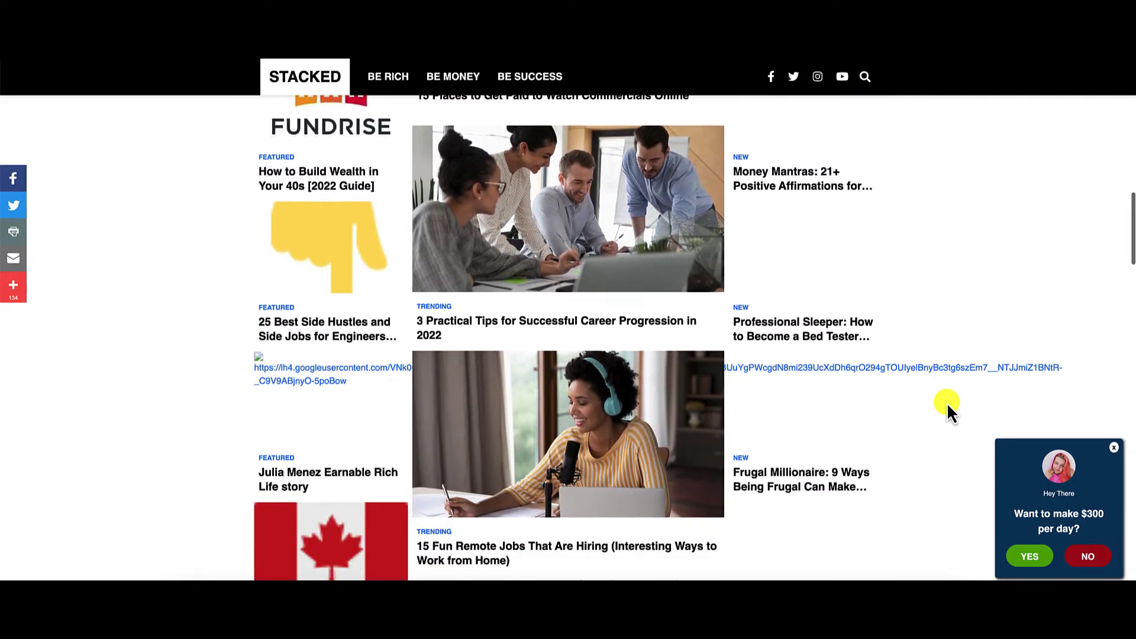
{"action": "scroll", "coordinate": [947, 408], "scroll_direction": "down", "scroll_amount": 7}
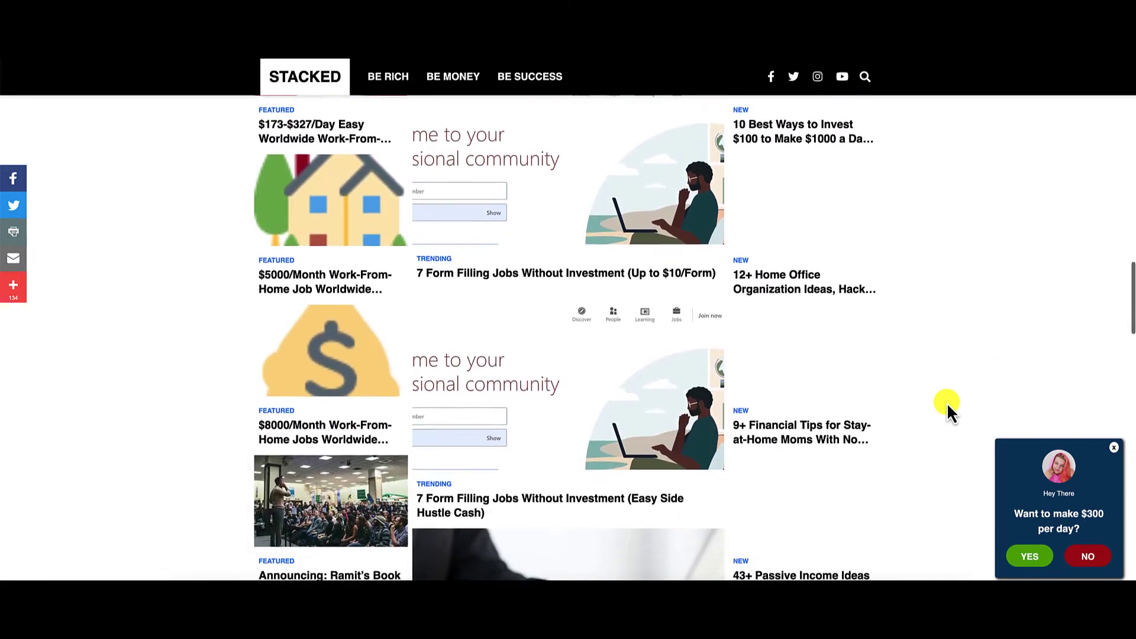
{"action": "scroll", "coordinate": [948, 409], "scroll_direction": "down", "scroll_amount": 6}
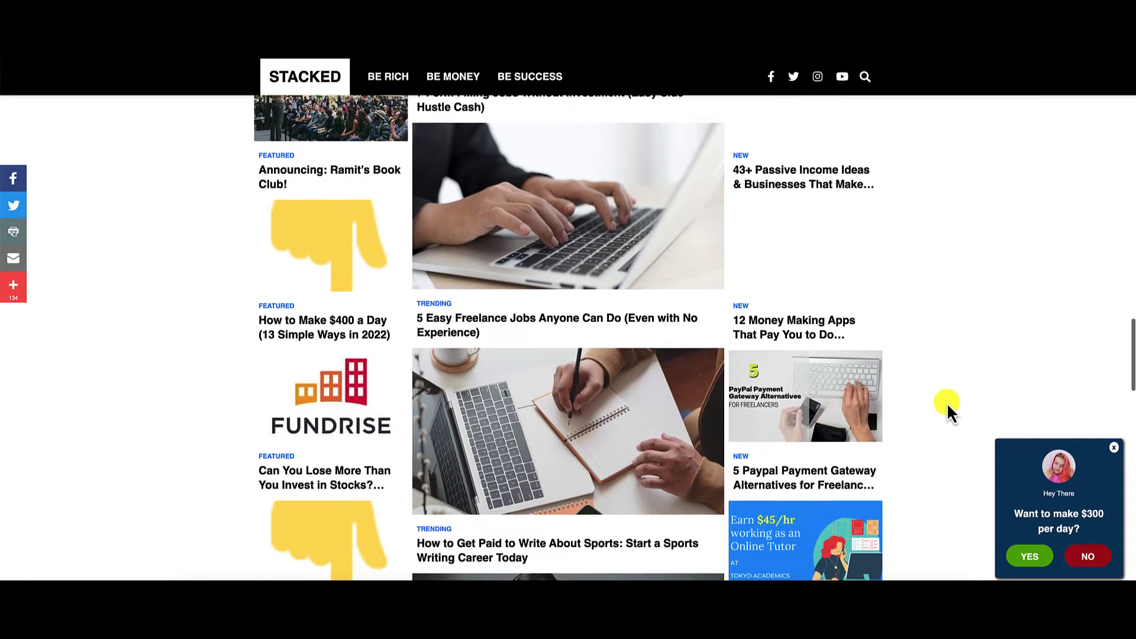
{"action": "scroll", "coordinate": [947, 409], "scroll_direction": "down", "scroll_amount": 10}
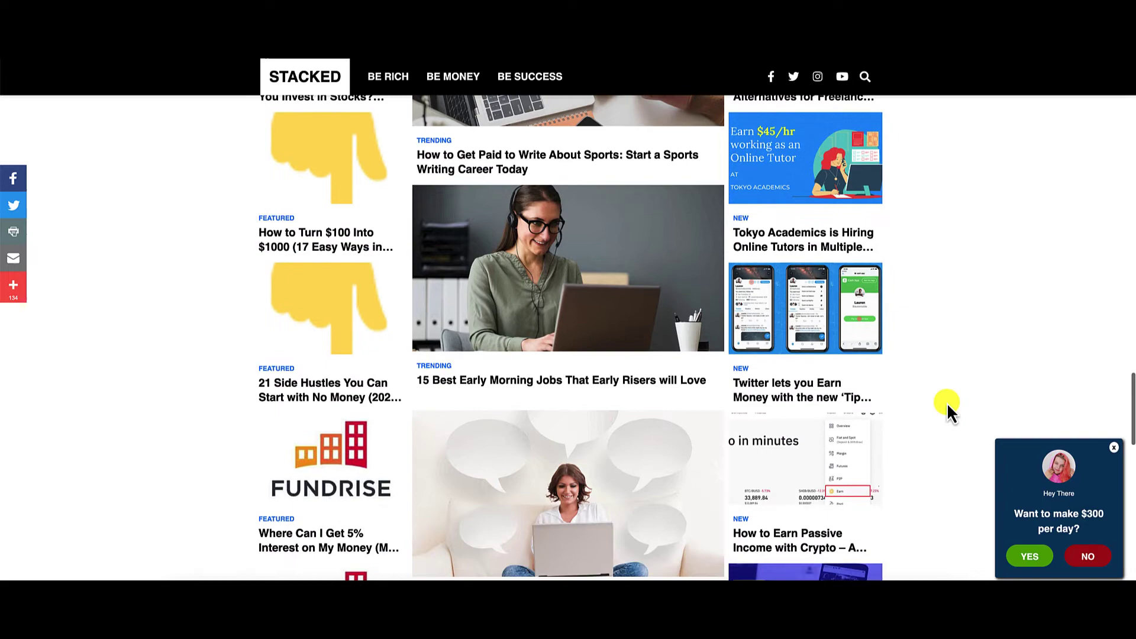
{"action": "scroll", "coordinate": [947, 408], "scroll_direction": "down", "scroll_amount": 7}
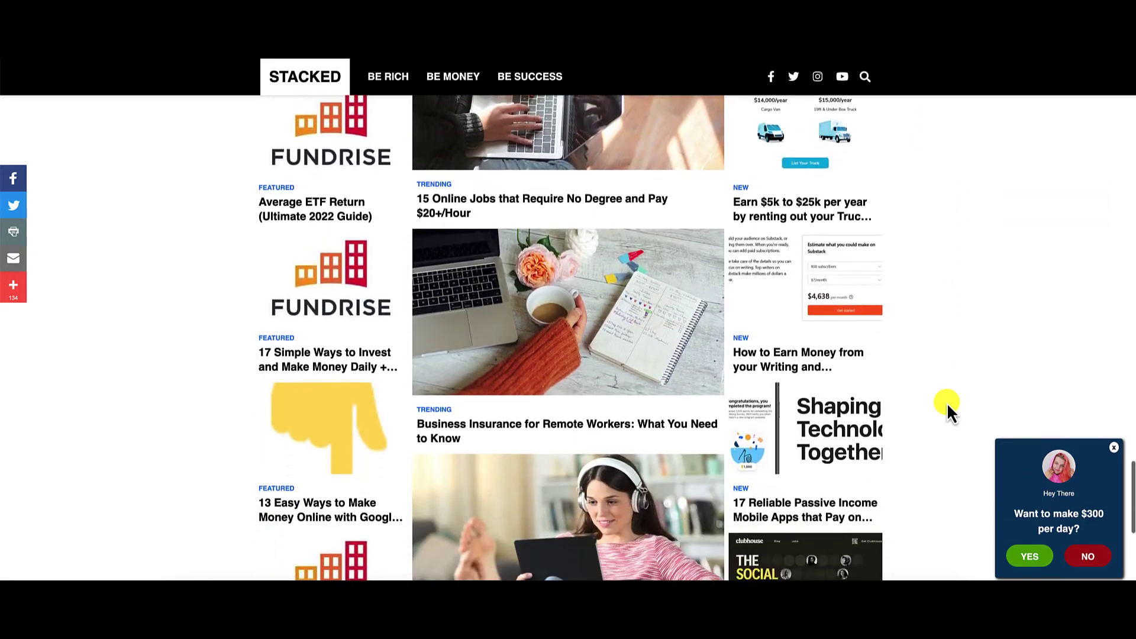
{"action": "scroll", "coordinate": [946, 408], "scroll_direction": "up", "scroll_amount": 15}
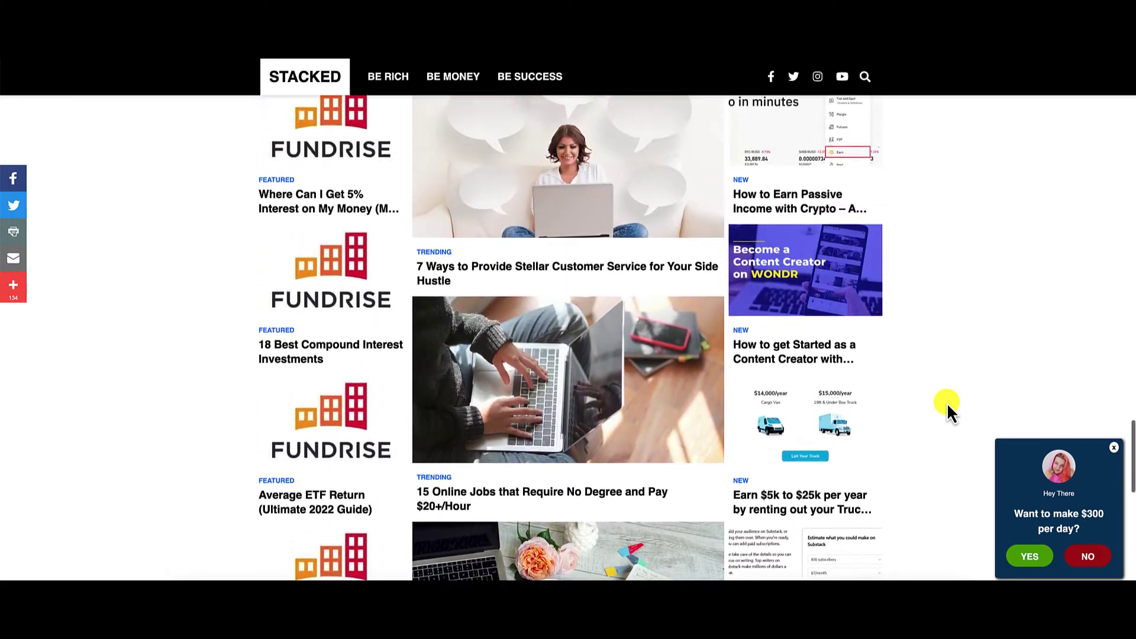
{"action": "scroll", "coordinate": [947, 408], "scroll_direction": "up", "scroll_amount": 20}
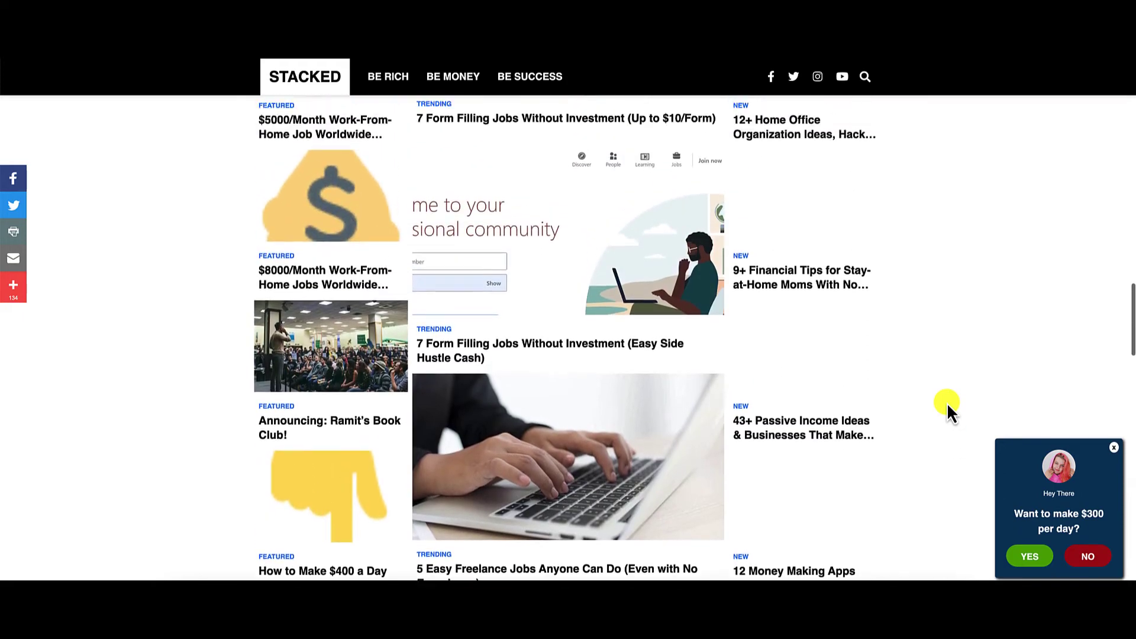
{"action": "scroll", "coordinate": [946, 409], "scroll_direction": "up", "scroll_amount": 8}
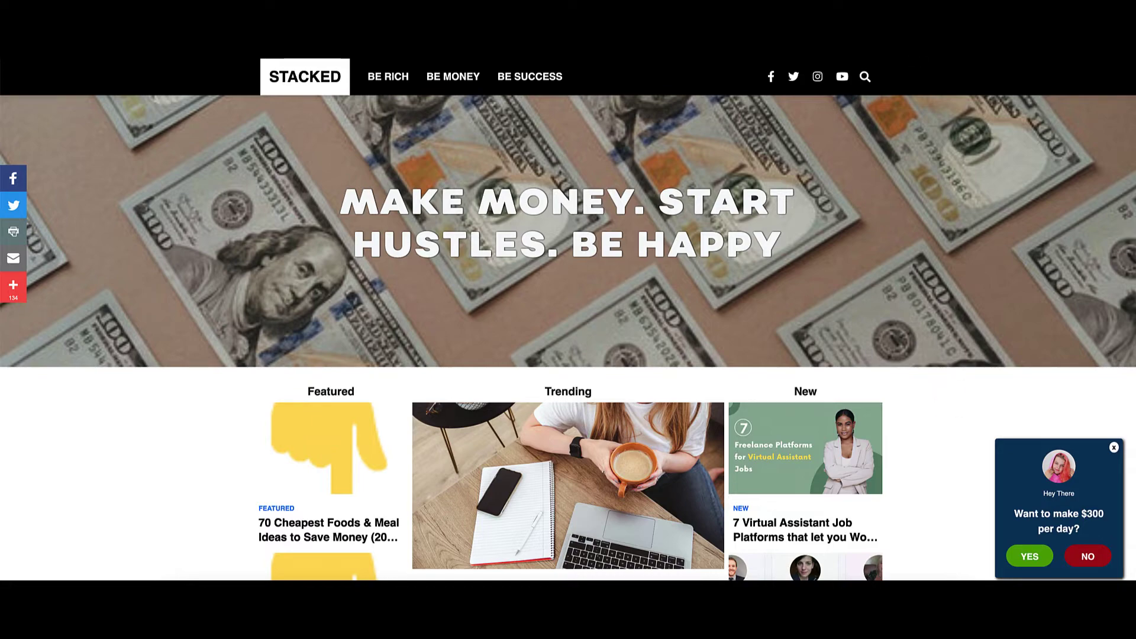
{"action": "left_click", "coordinate": [828, 54]}
{"action": "left_click", "coordinate": [33, 200]}
Open the blog's Be Success article category and scroll through its list.
{"action": "scroll", "coordinate": [941, 460], "scroll_direction": "down", "scroll_amount": 10}
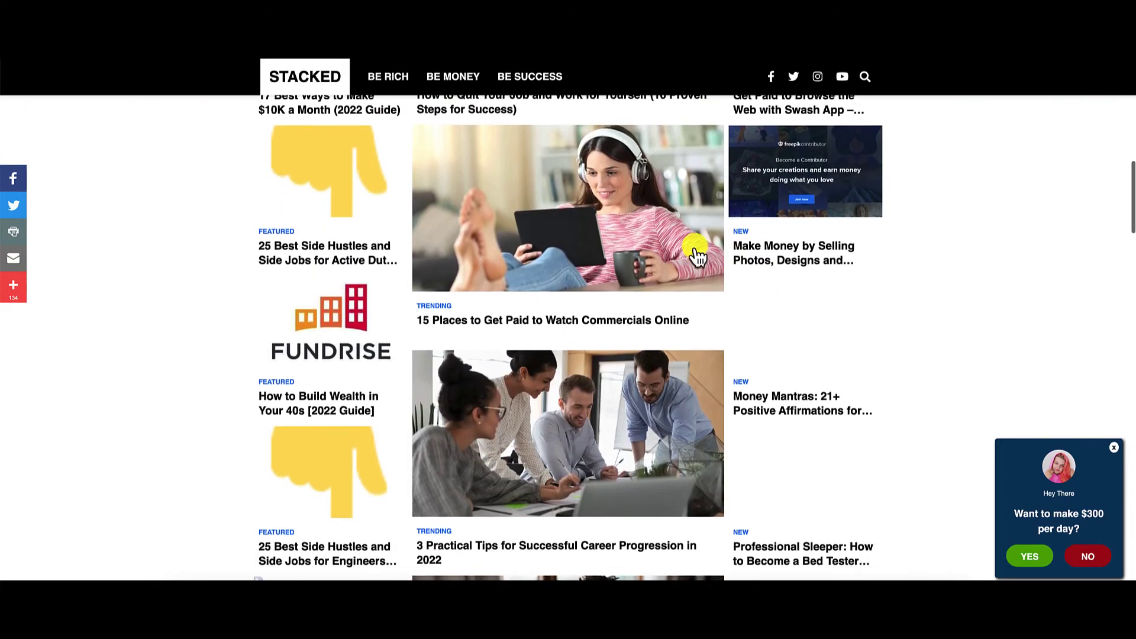
{"action": "left_click", "coordinate": [530, 80]}
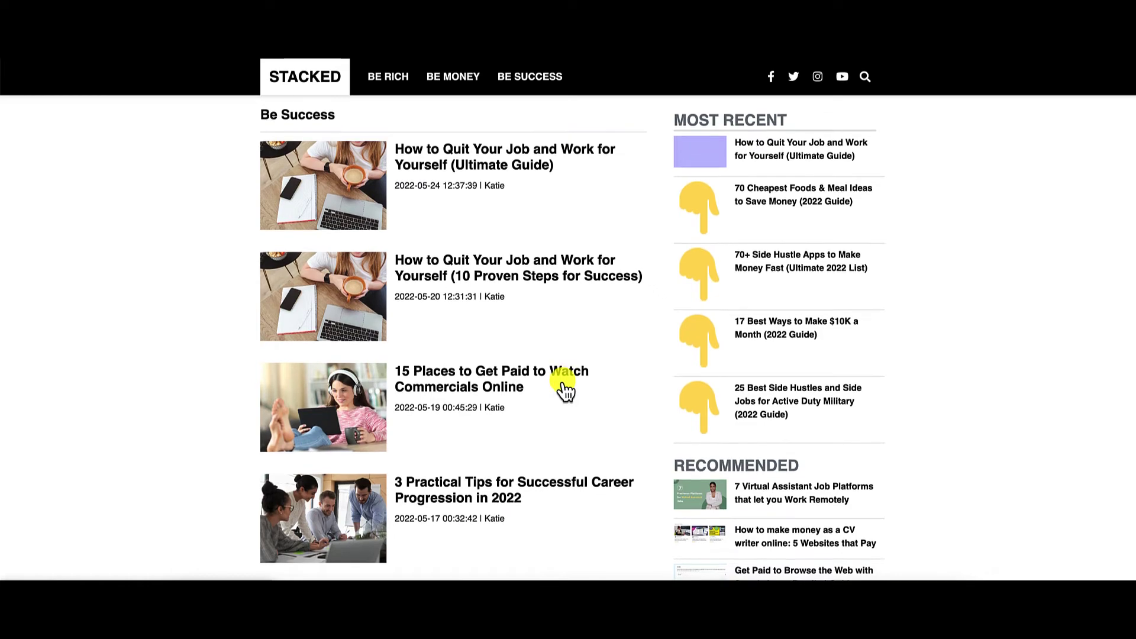
{"action": "scroll", "coordinate": [565, 390], "scroll_direction": "down", "scroll_amount": 10}
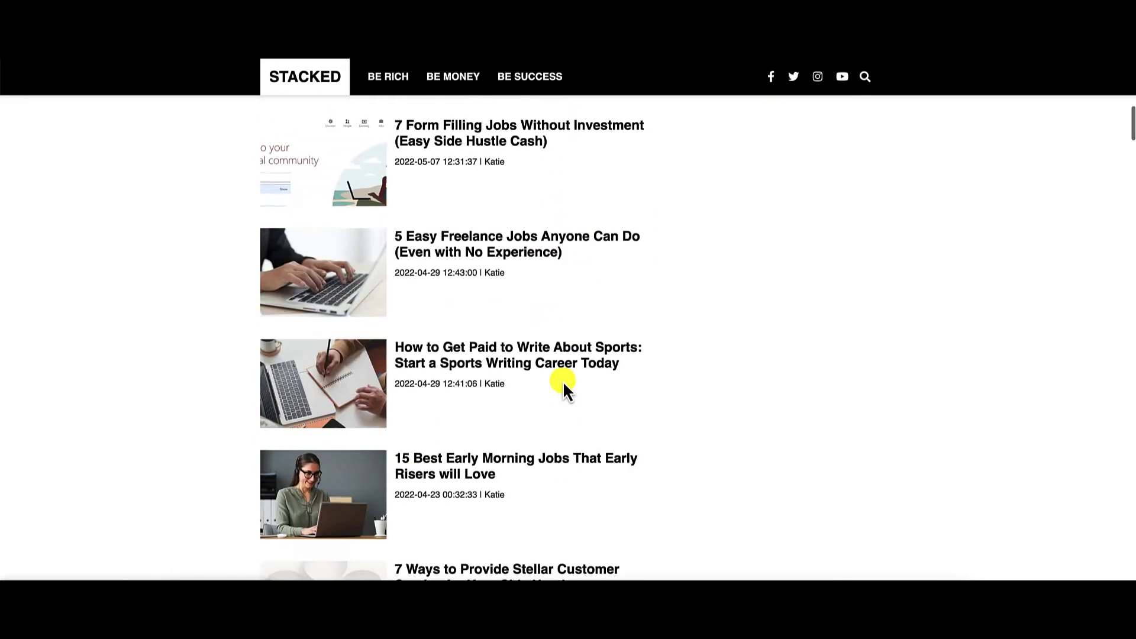
{"action": "scroll", "coordinate": [563, 381], "scroll_direction": "up", "scroll_amount": 10}
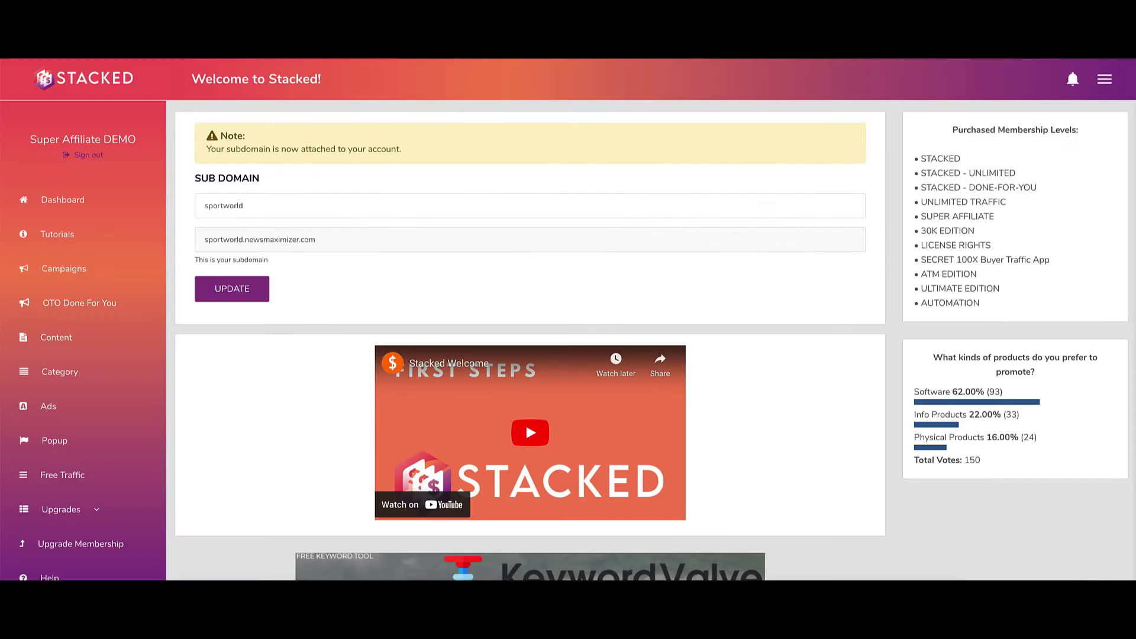
Open the Content feed list and scroll through the content table.
{"action": "left_click", "coordinate": [55, 337]}
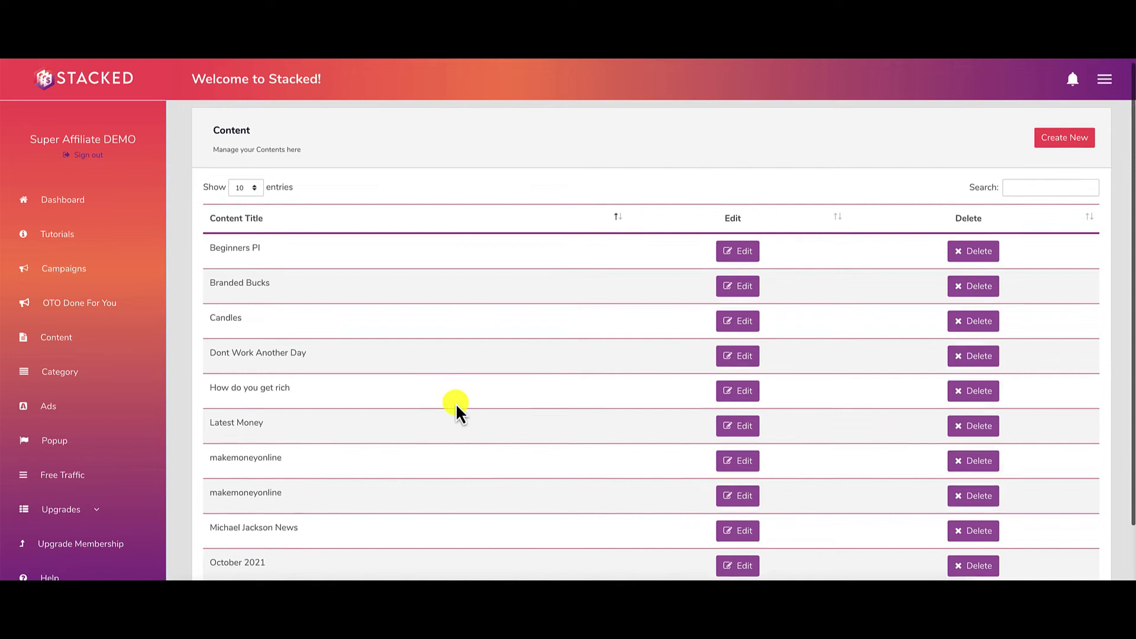
{"action": "scroll", "coordinate": [455, 403], "scroll_direction": "down", "scroll_amount": 2}
{"action": "scroll", "coordinate": [456, 402], "scroll_direction": "up", "scroll_amount": 2}
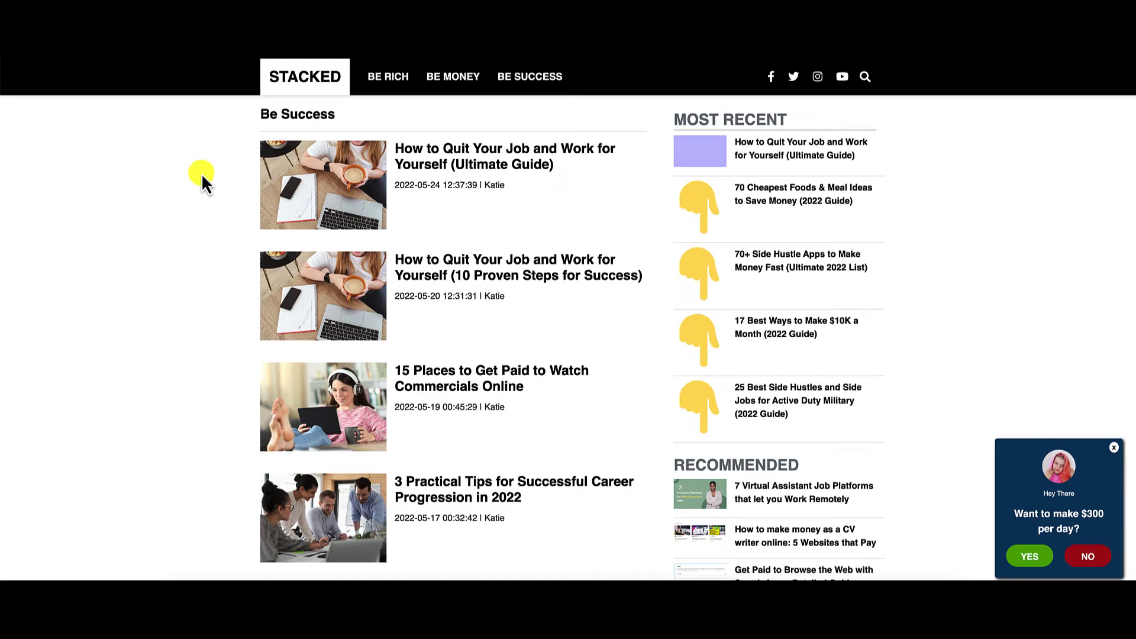
Go back from Be Success to the blog homepage and scroll down its articles.
{"action": "right_click", "coordinate": [173, 152]}
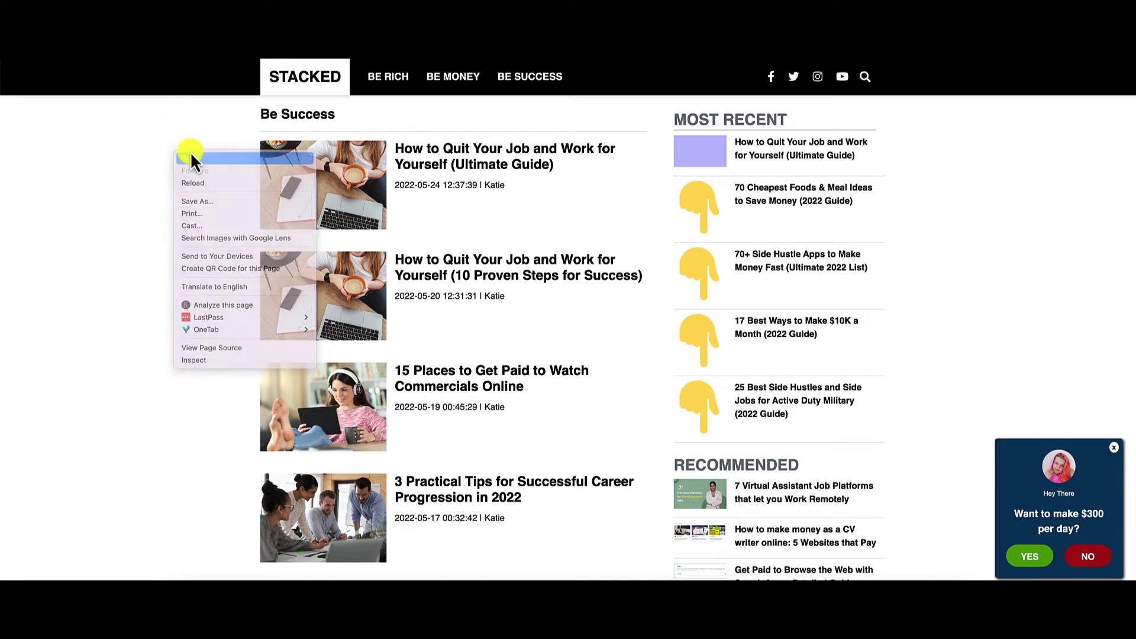
{"action": "left_click", "coordinate": [190, 155]}
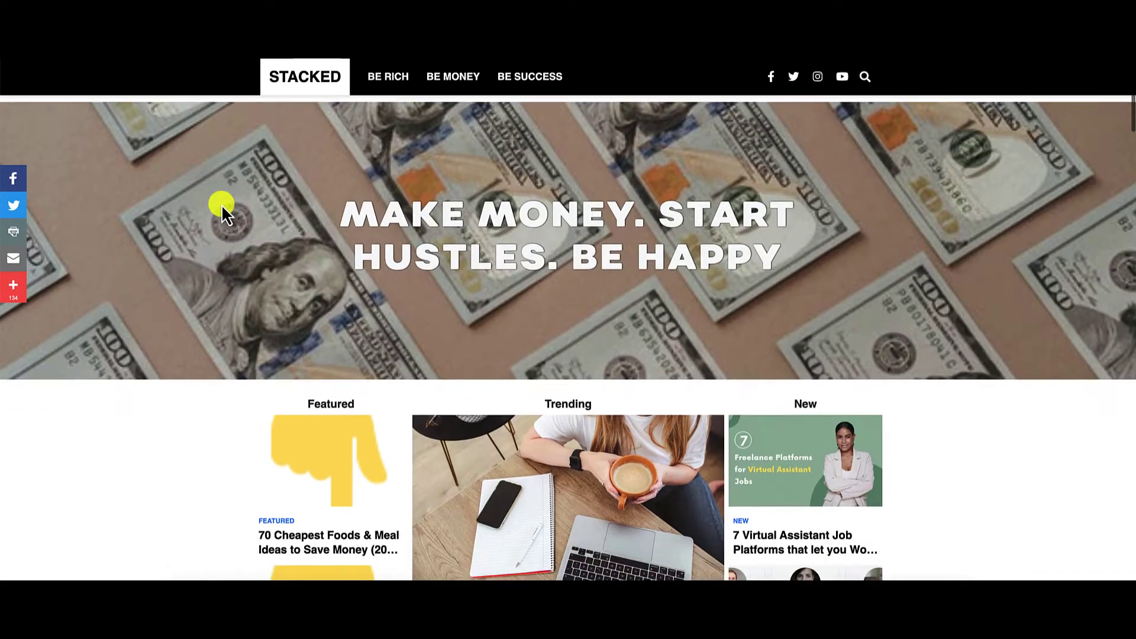
{"action": "scroll", "coordinate": [221, 204], "scroll_direction": "down", "scroll_amount": 1}
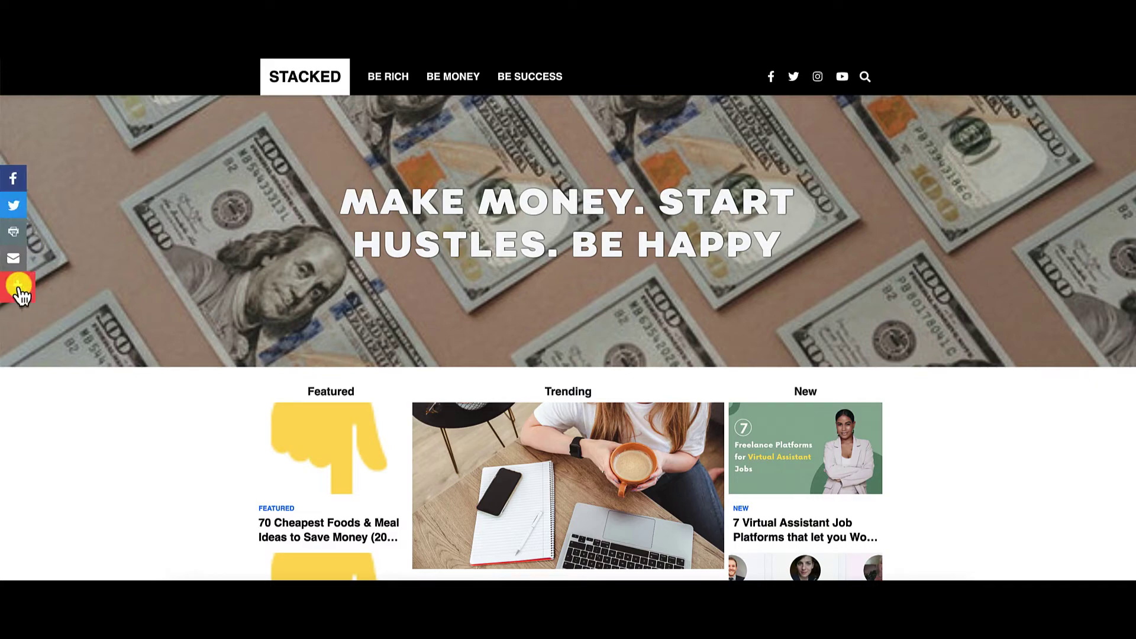
{"action": "left_click", "coordinate": [17, 287]}
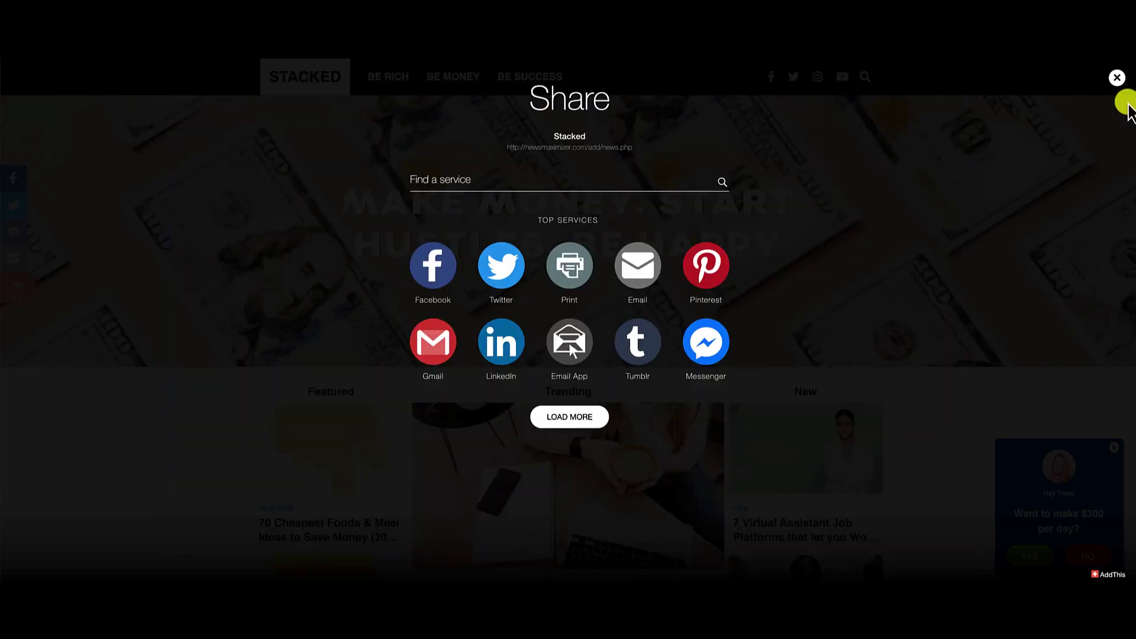
{"action": "left_click", "coordinate": [1117, 79]}
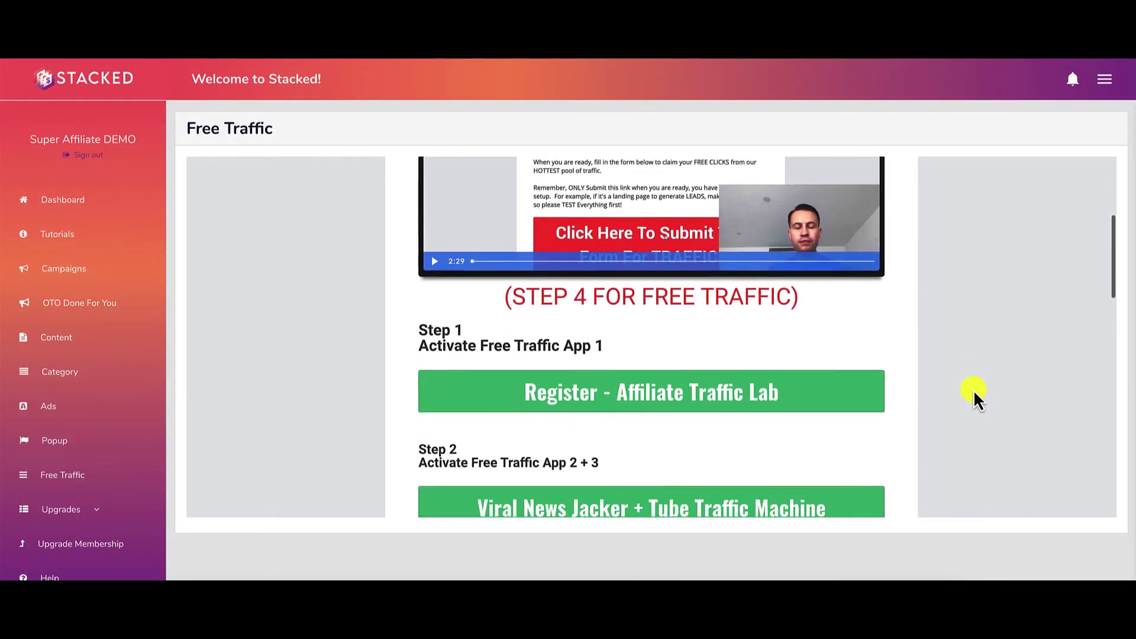
Scroll through the Free Traffic page's four steps to the red submit button and back.
{"action": "scroll", "coordinate": [974, 390], "scroll_direction": "up", "scroll_amount": 6}
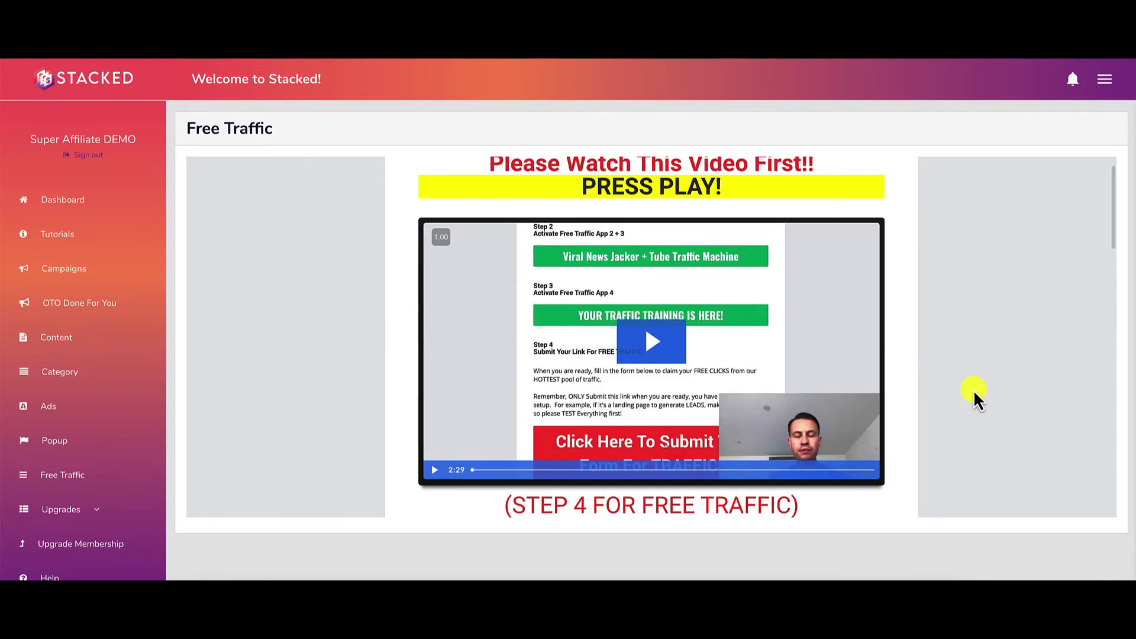
{"action": "scroll", "coordinate": [974, 389], "scroll_direction": "down", "scroll_amount": 4}
{"action": "scroll", "coordinate": [974, 390], "scroll_direction": "down", "scroll_amount": 6}
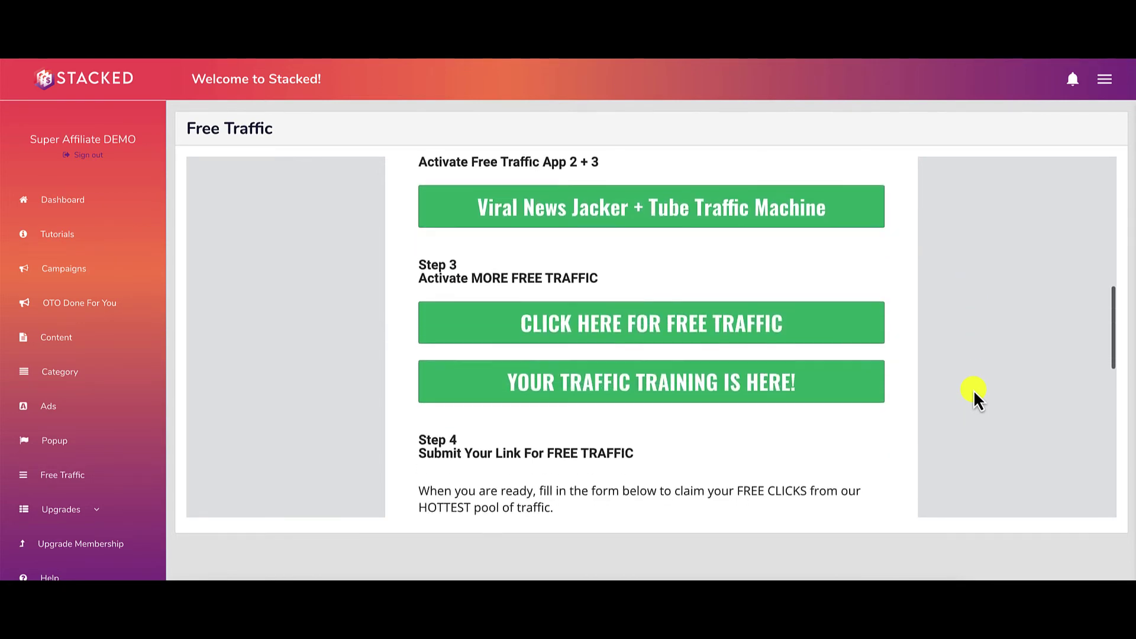
{"action": "scroll", "coordinate": [974, 389], "scroll_direction": "down", "scroll_amount": 3}
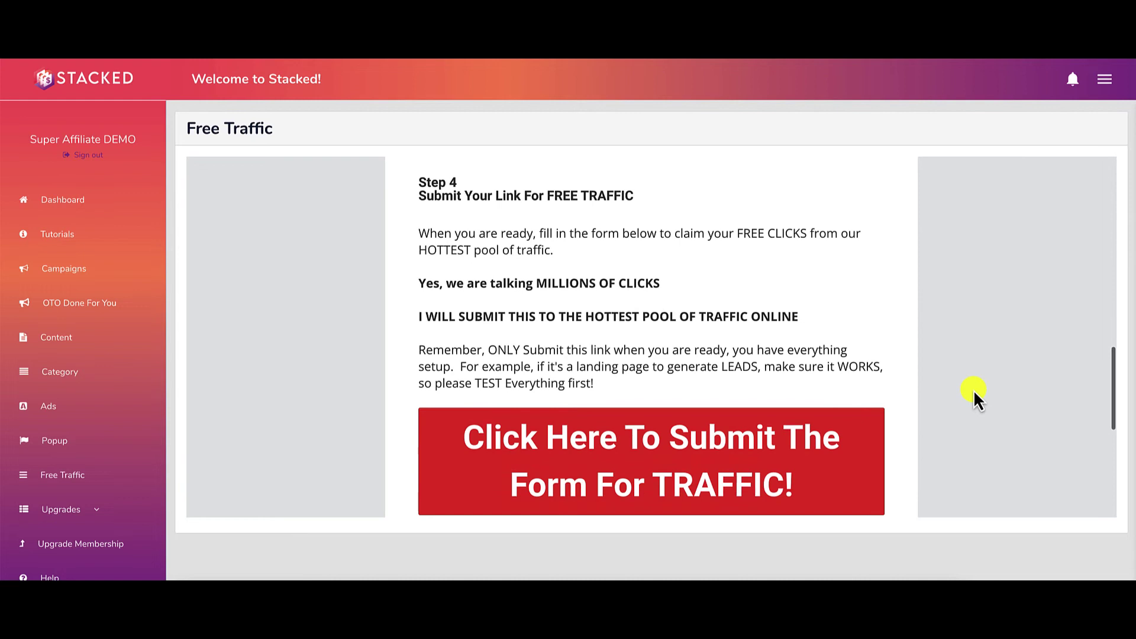
{"action": "scroll", "coordinate": [1074, 407], "scroll_direction": "up", "scroll_amount": 10}
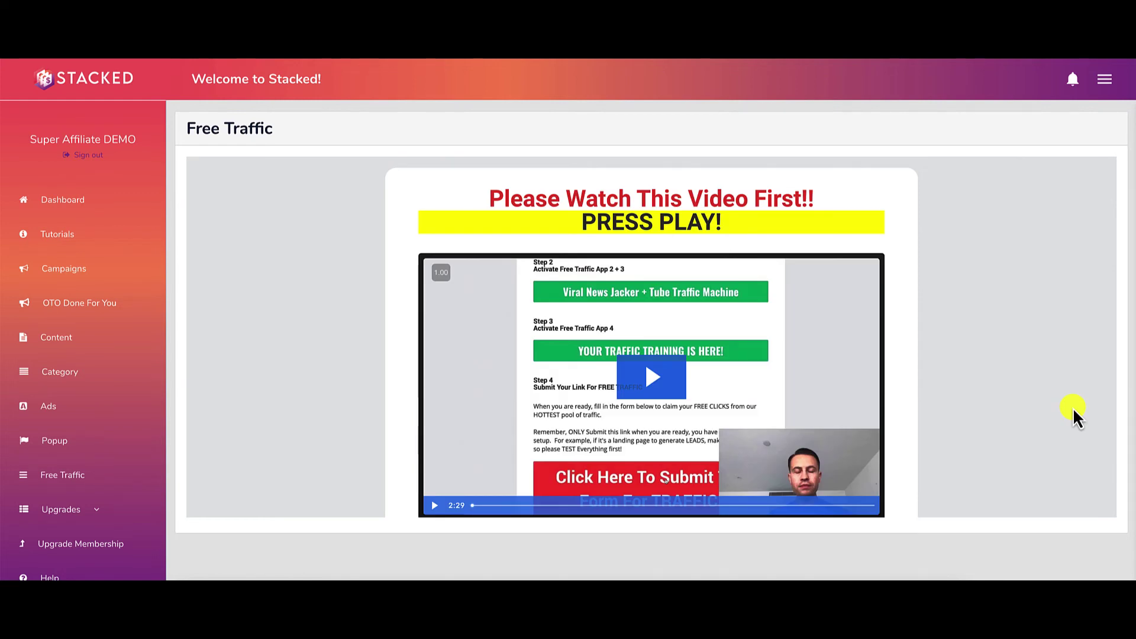